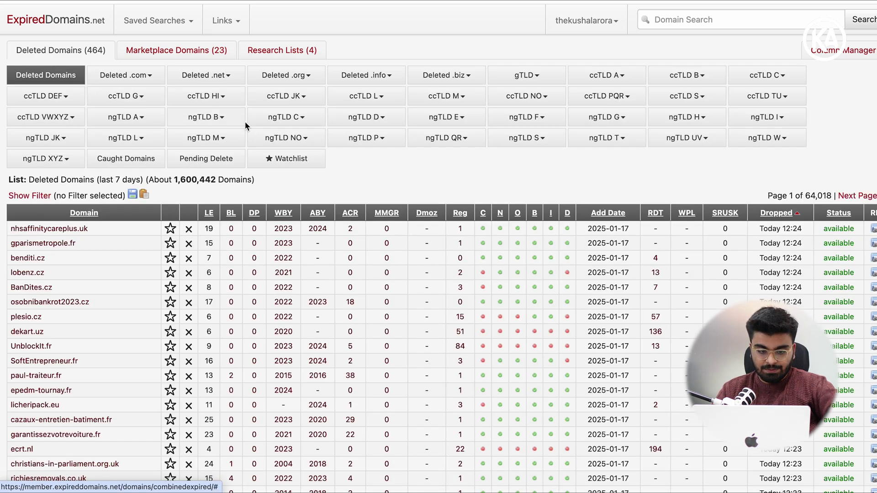
Show the filter options for the deleted domains list and set the domains per page to 200.
left_click(37, 195)
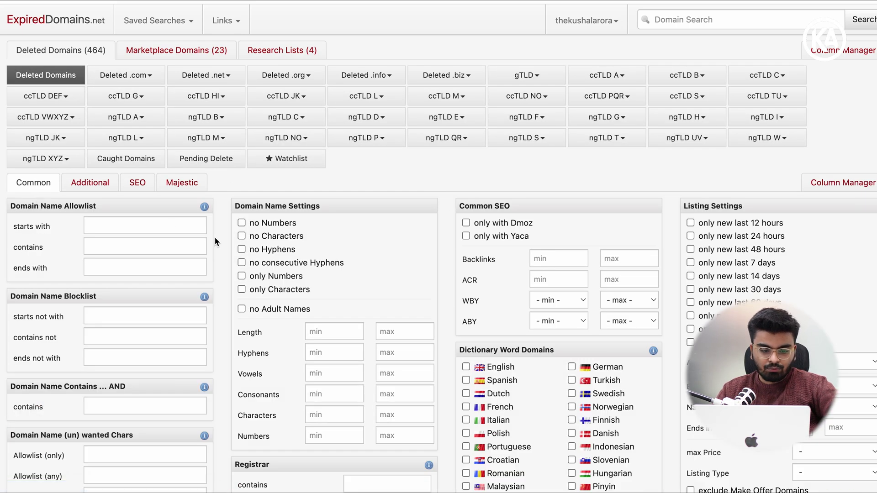
scroll(215, 237, "down", 6)
scroll(840, 350, "down", 1)
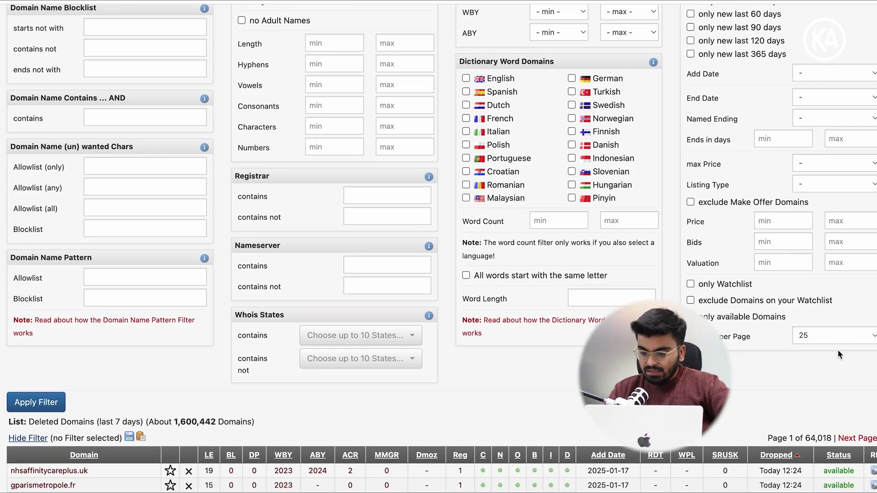
left_click(831, 336)
left_click(809, 386)
scroll(803, 273, "up", 2)
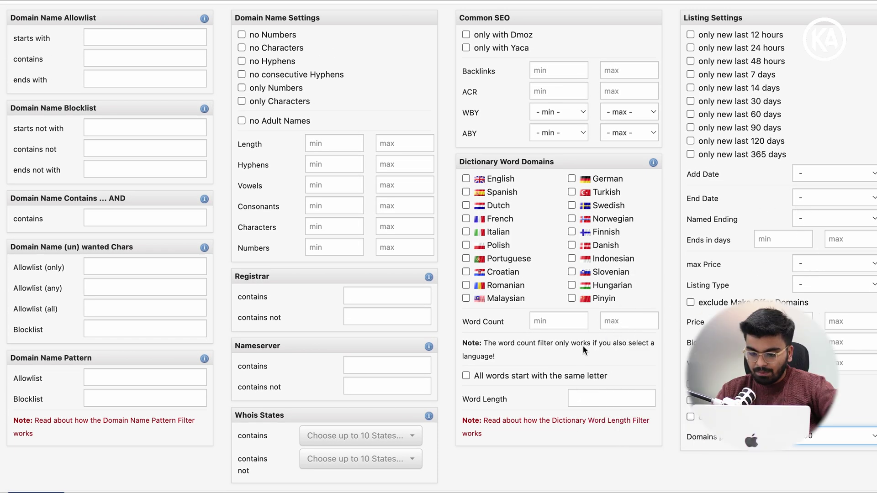
Limit the dictionary word domains to English, leaving the maximum price unrestricted.
left_click(816, 263)
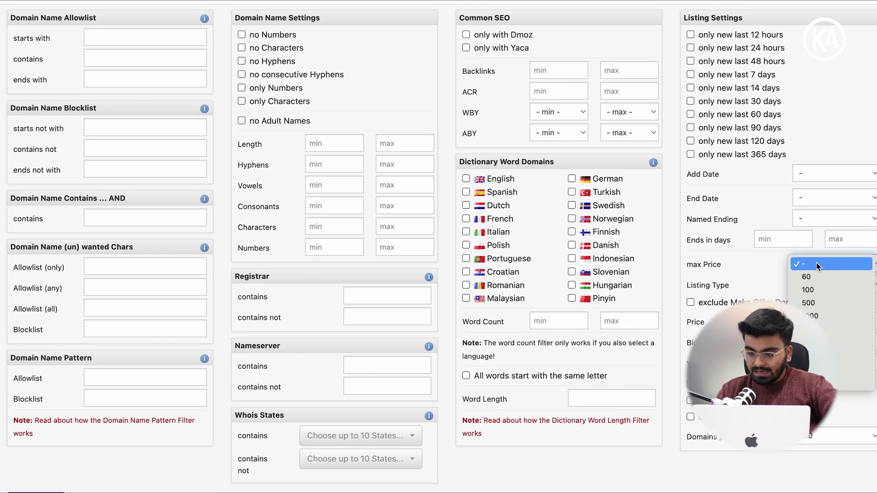
left_click(807, 97)
scroll(594, 133, "down", 2)
scroll(533, 145, "up", 5)
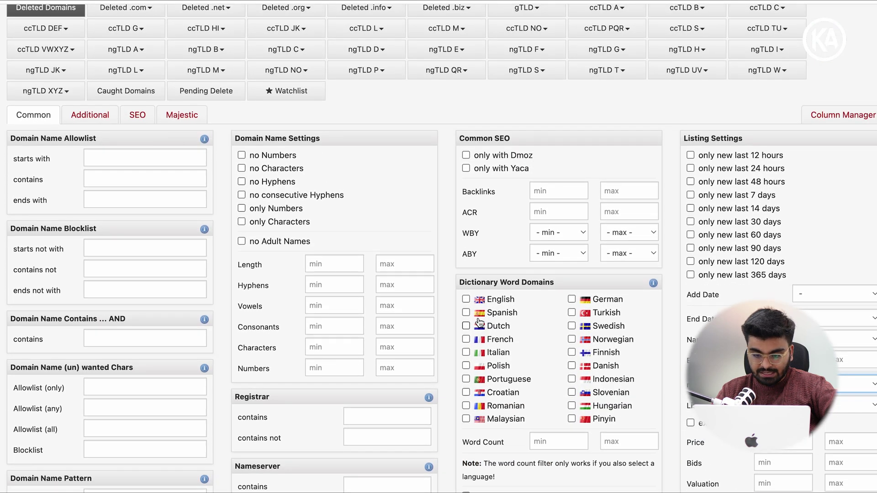
left_click(466, 87)
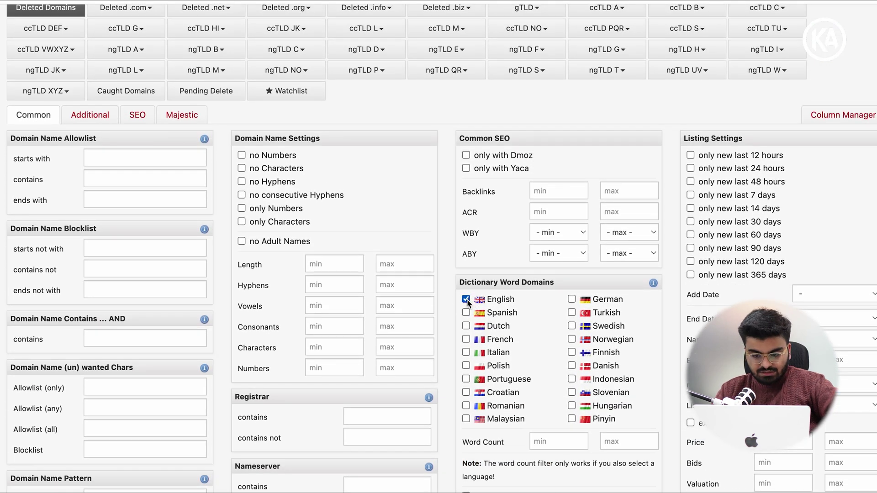
Review the additional TLD filters and the SEO filters, and return to the common filters.
left_click(91, 114)
scroll(262, 197, "down", 2)
scroll(262, 194, "down", 3)
scroll(209, 286, "down", 7)
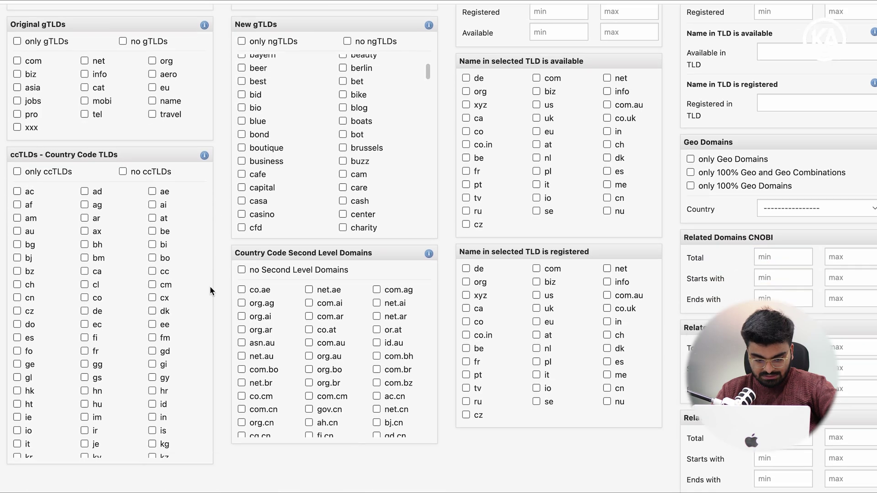
scroll(209, 291, "up", 9)
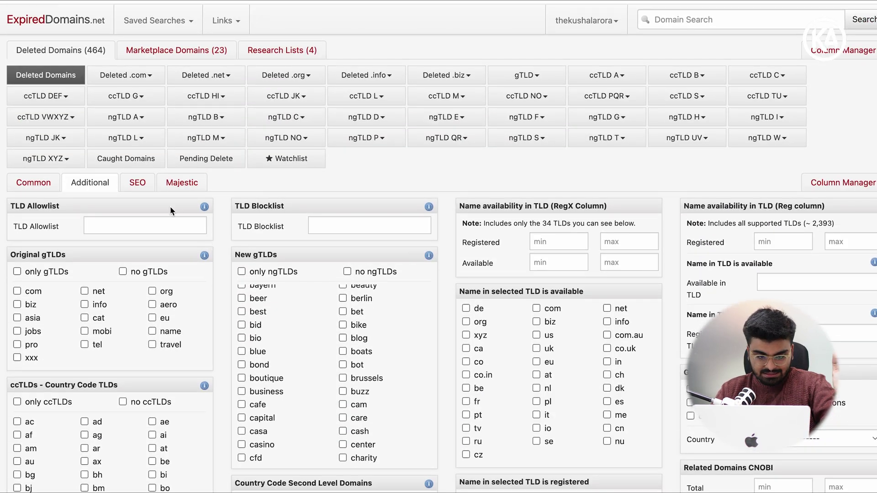
left_click(135, 182)
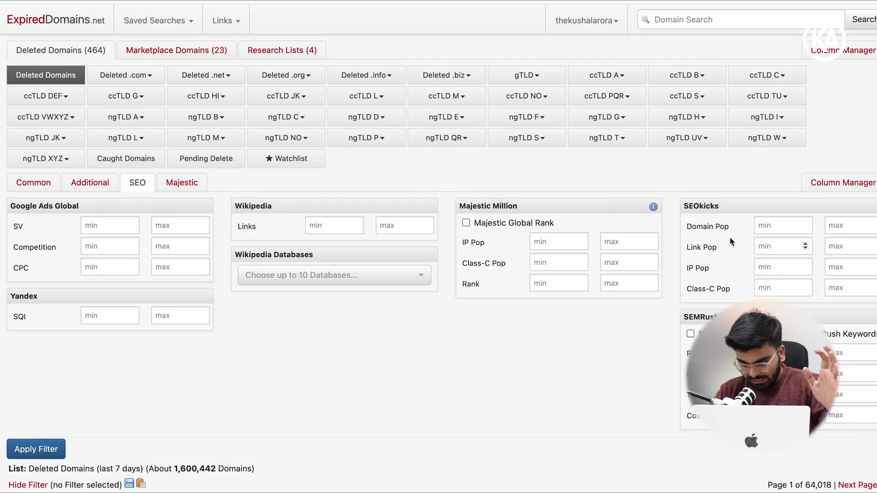
left_click(32, 181)
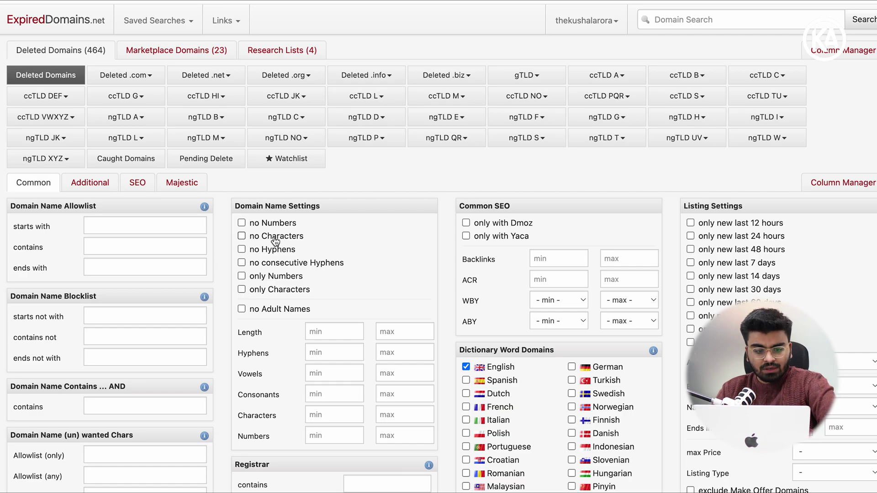
Apply the filter settings to the deleted domains and look through the filtered list.
scroll(274, 241, "down", 2)
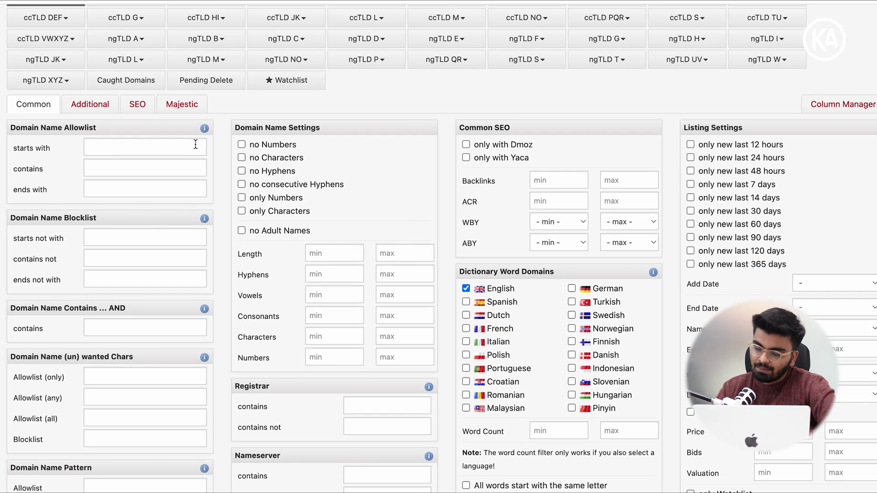
left_click(115, 149)
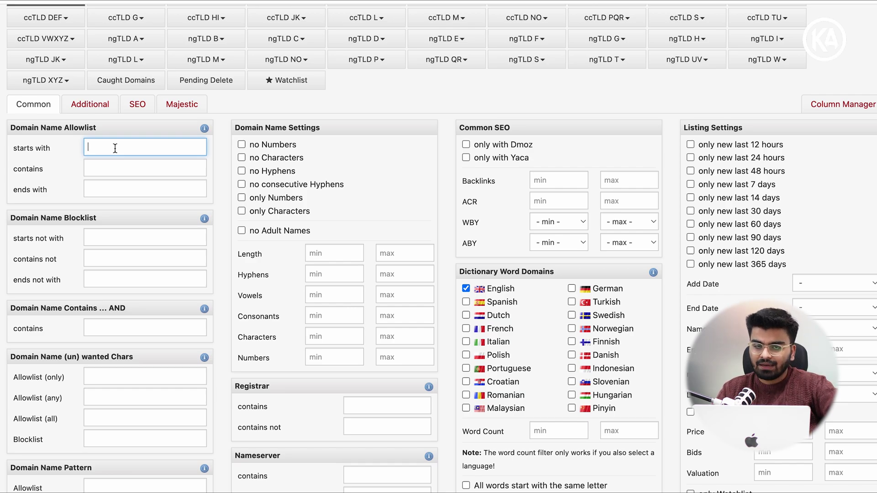
scroll(115, 149, "down", 7)
left_click(31, 287)
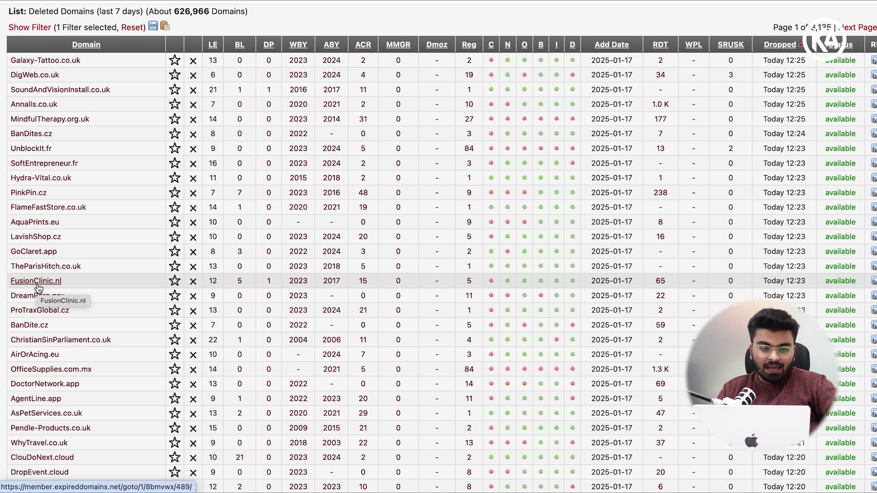
scroll(421, 82, "up", 5)
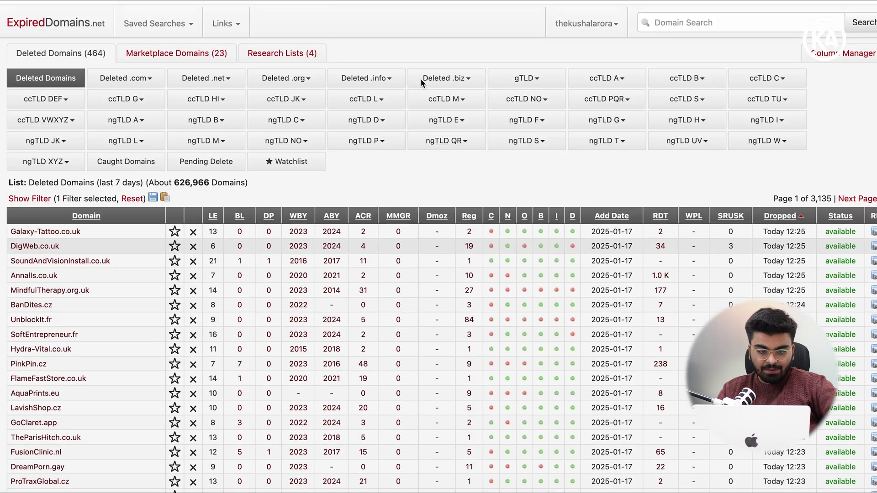
scroll(807, 201, "down", 20)
scroll(807, 201, "up", 20)
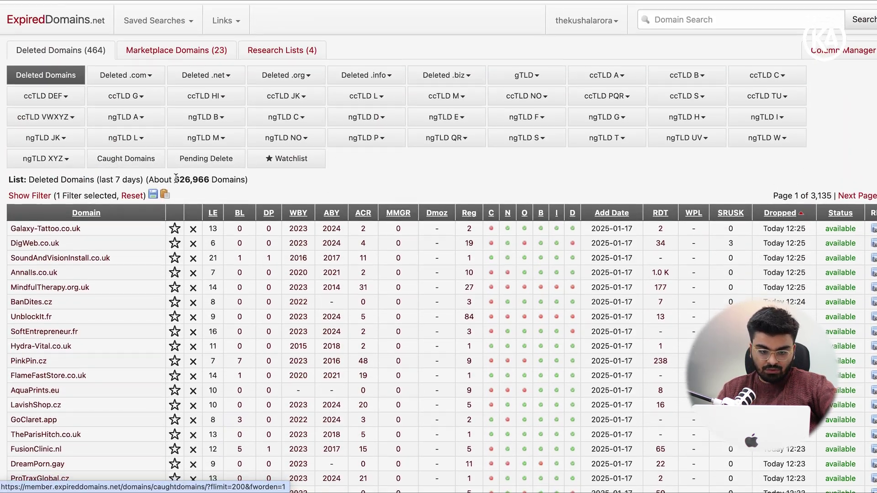
Try sorting the domains by status, return to sorting by drop time, and browse the list.
left_click(833, 214)
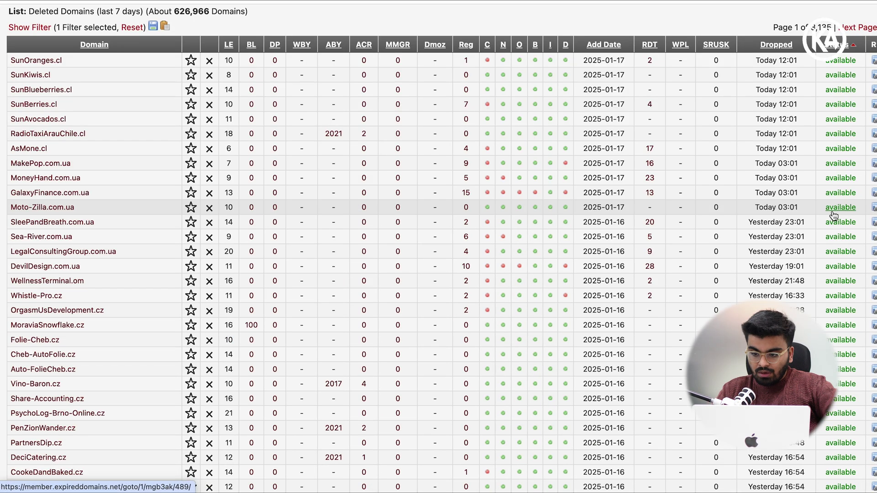
left_click(786, 45)
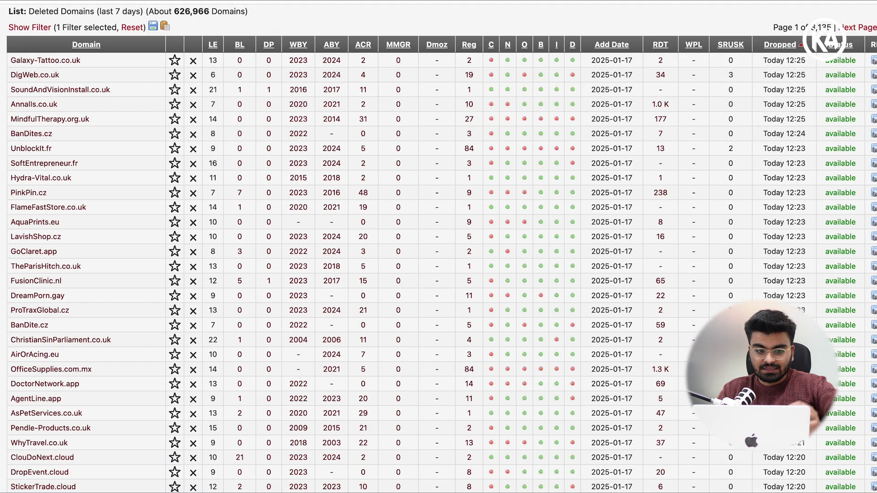
scroll(270, 314, "down", 15)
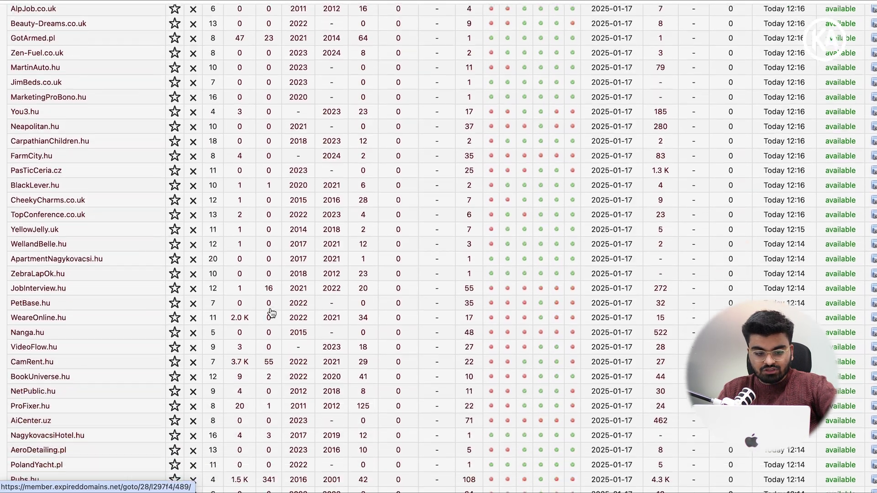
scroll(270, 314, "up", 20)
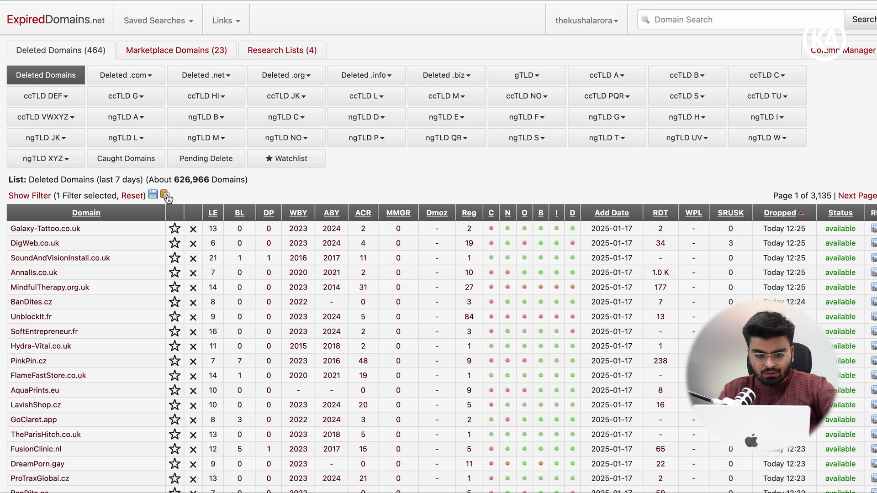
Switch to Ahrefs Quick Batch Analysis and analyse the list of filtered domains in Auto mode with the Live index.
key("ctrl+Tab")
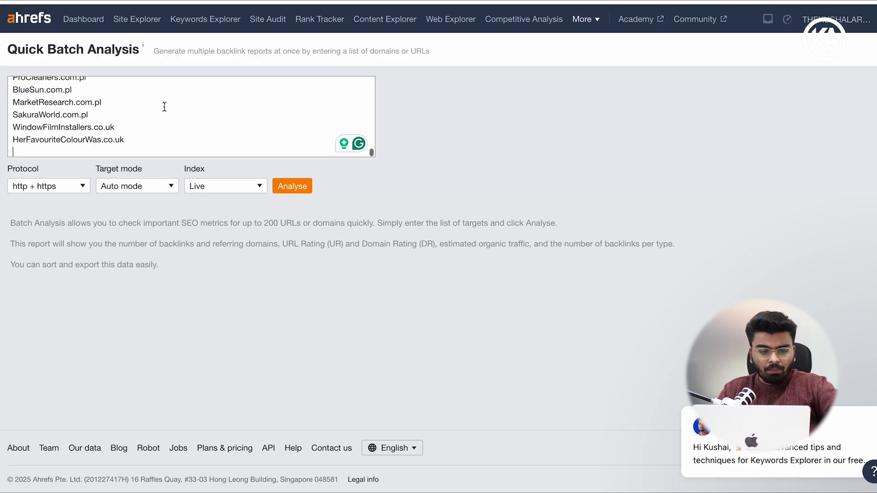
left_click(286, 183)
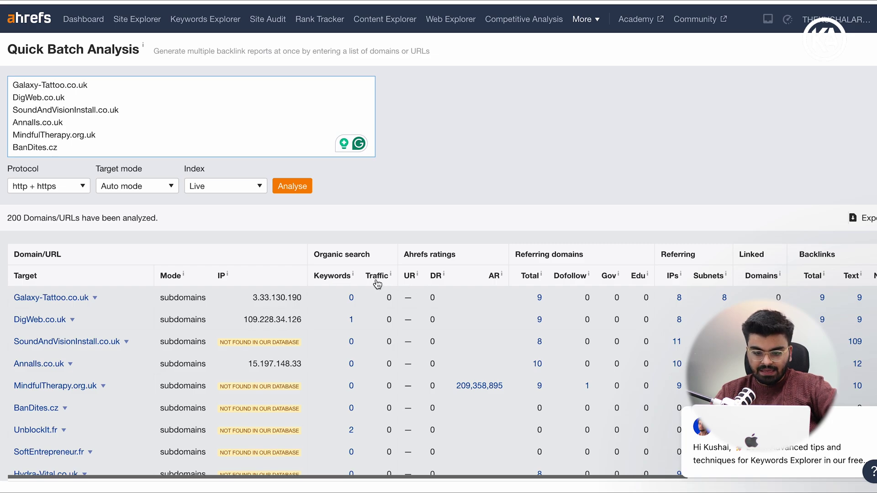
Sort the batch results by dofollow referring domains in descending order and look through the domains.
left_click(570, 277)
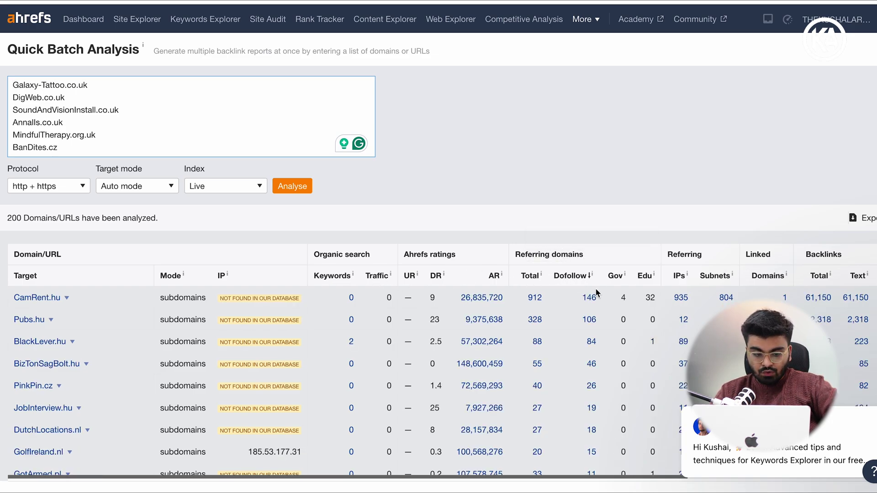
scroll(572, 275, "down", 4)
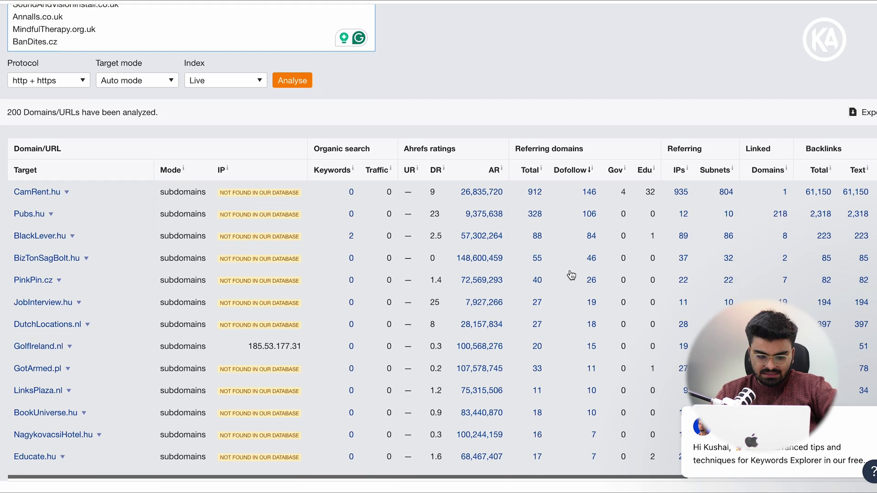
scroll(570, 273, "down", 5)
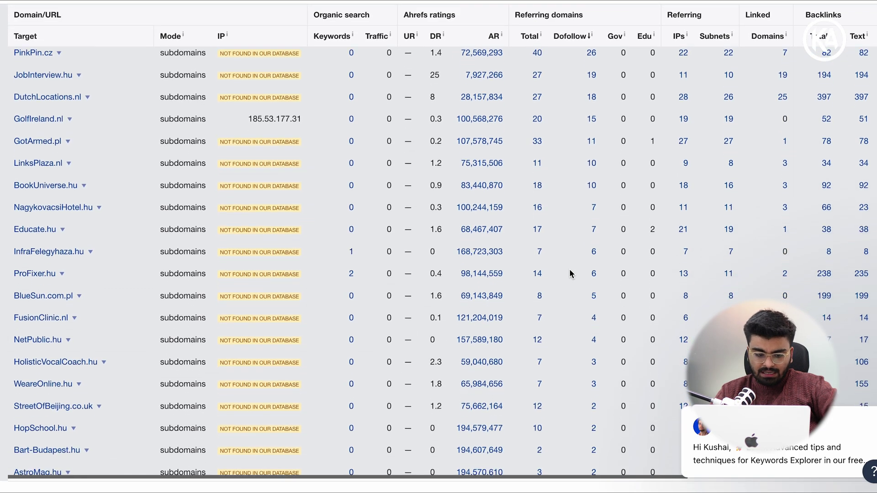
scroll(569, 274, "down", 1)
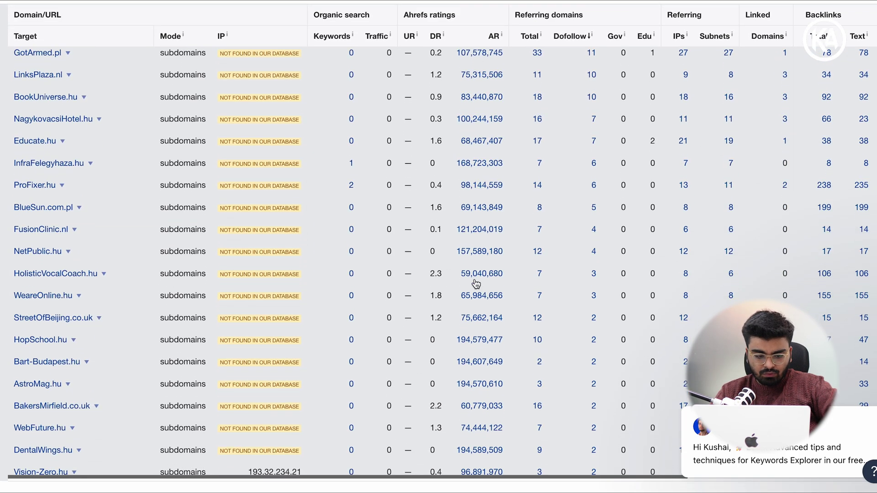
Copy the StreetOfBeijing.co.uk link from the results and analyse it in Site Explorer with subdomains included.
right_click(34, 324)
left_click(103, 319)
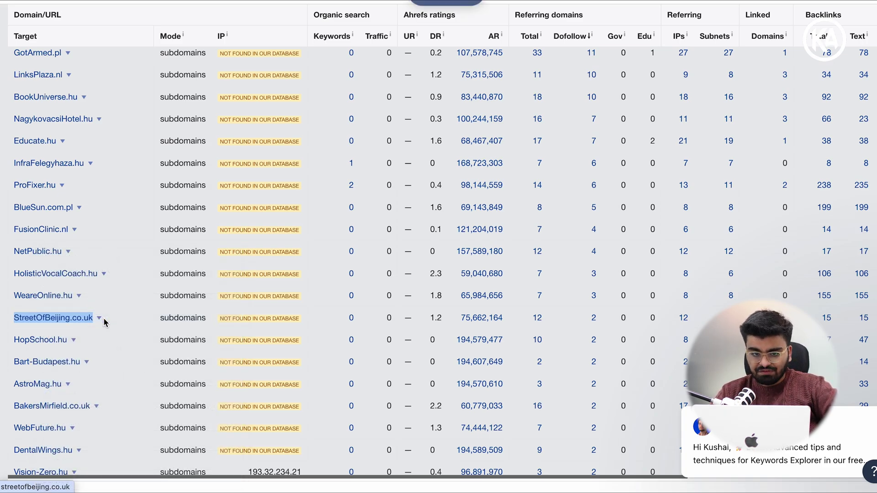
scroll(104, 322, "up", 15)
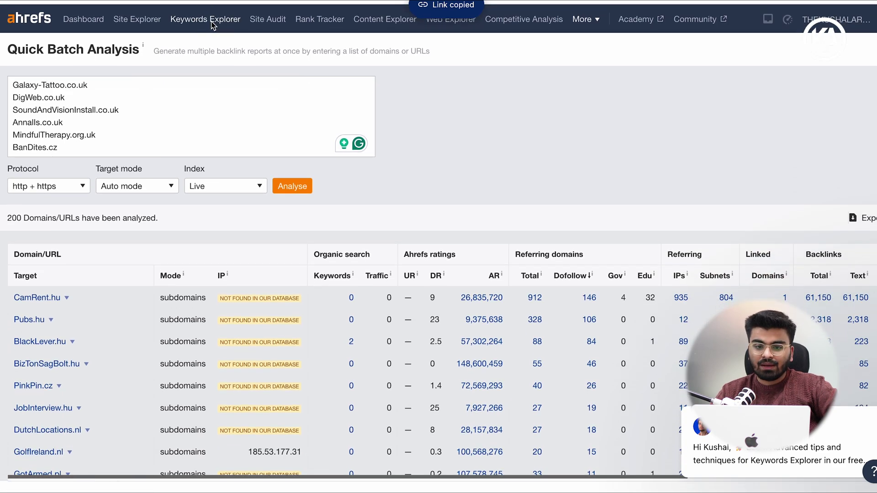
left_click(213, 20)
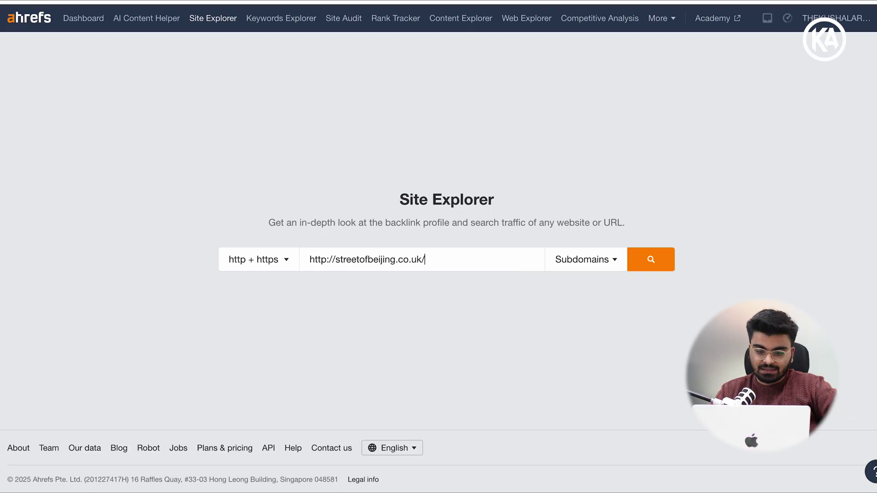
key("Return")
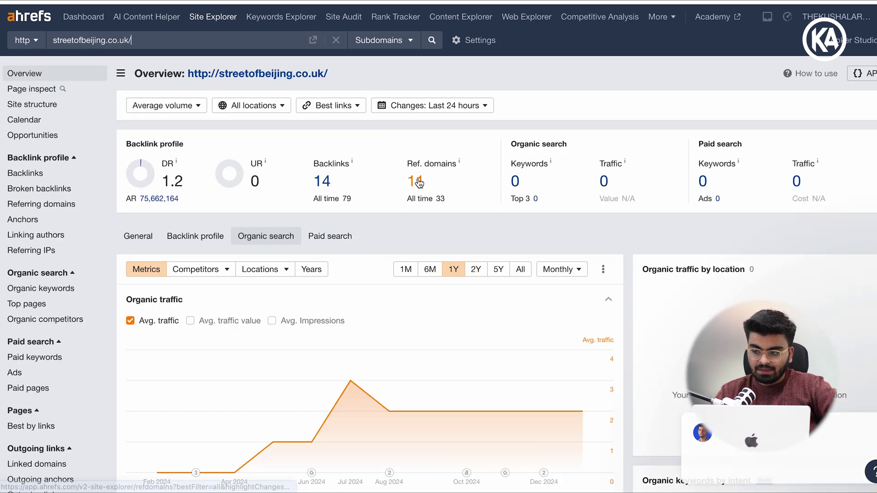
Examine the domain's referring domains, return to its overview, and look through the organic search data.
left_click(419, 182)
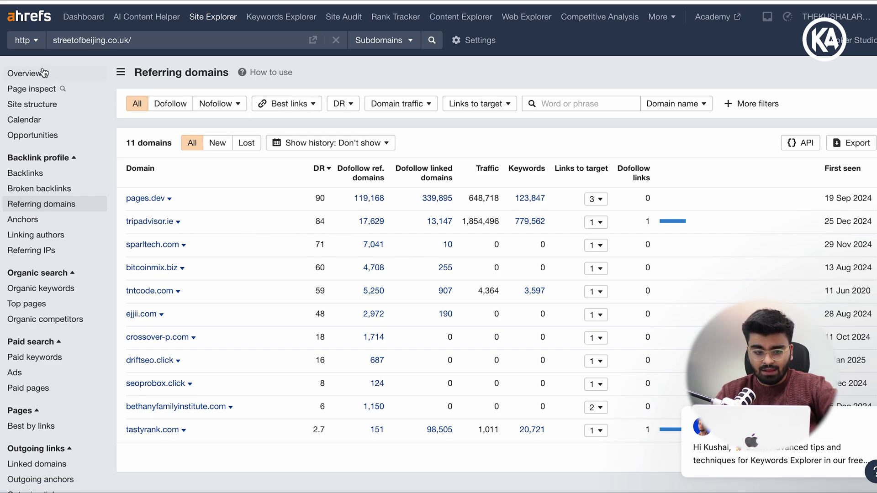
left_click(25, 75)
scroll(357, 254, "down", 15)
scroll(357, 254, "up", 15)
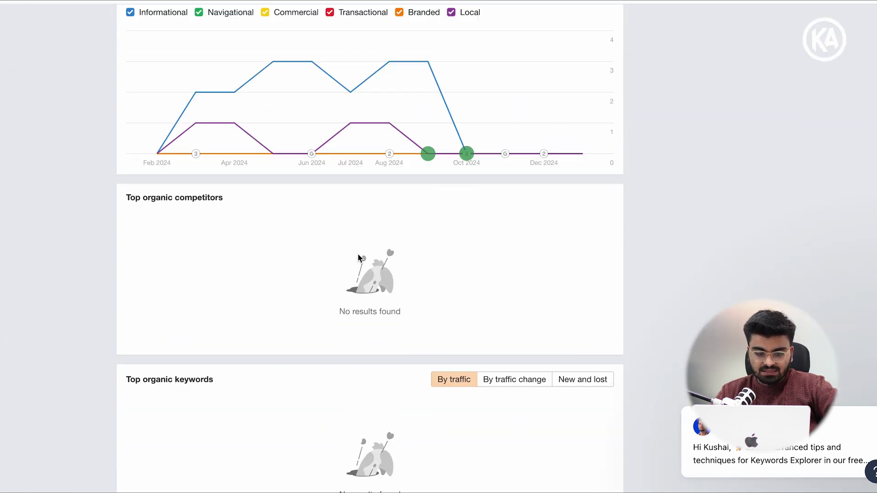
Review the general overview of streetofbeijing.co.uk, including its performance, organic keywords and crawled pages.
scroll(359, 258, "down", 1)
left_click(137, 237)
scroll(540, 313, "down", 10)
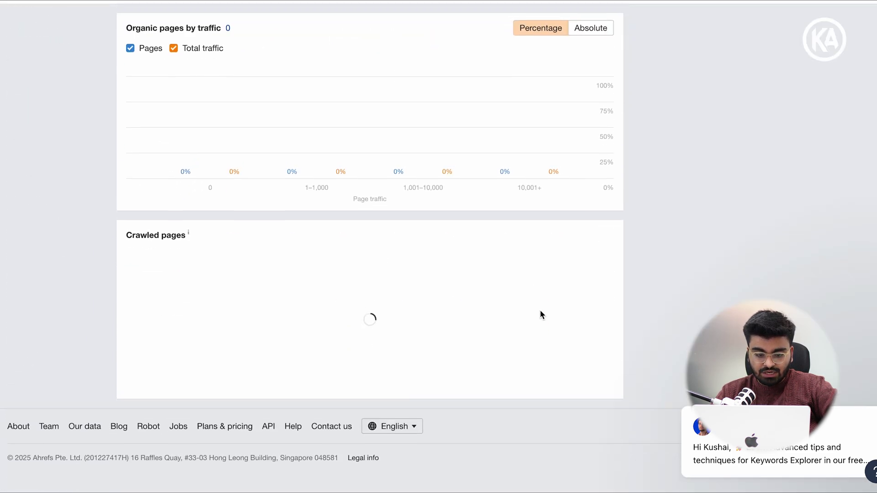
scroll(541, 311, "up", 10)
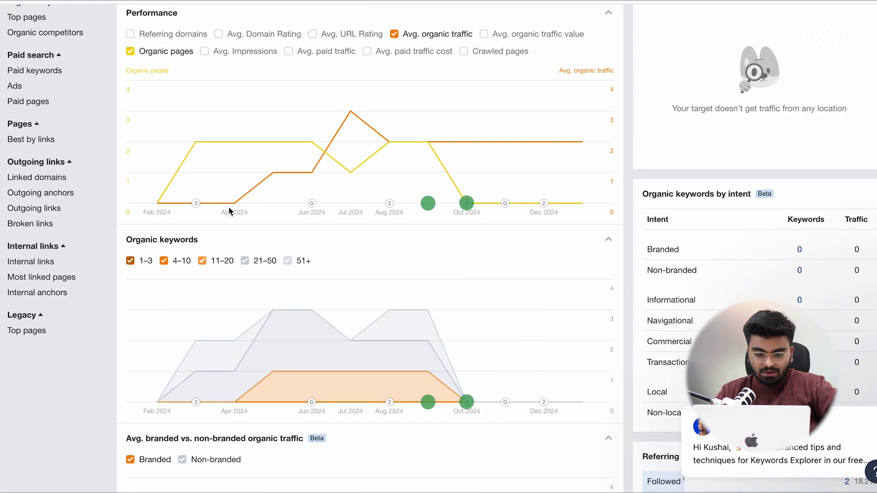
scroll(211, 198, "up", 5)
scroll(191, 210, "down", 1)
Review the backlink profile of streetofbeijing.co.uk, including its referring domains history, domain types and top anchors.
left_click(191, 210)
scroll(238, 247, "down", 15)
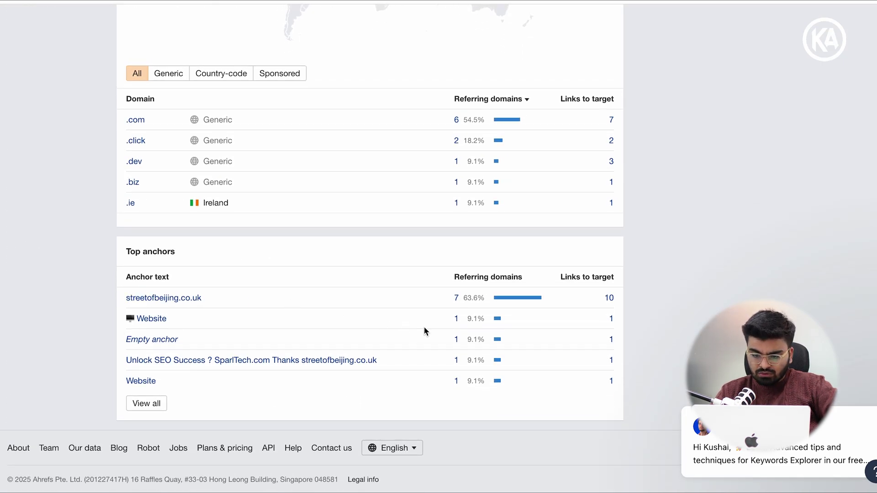
scroll(424, 328, "up", 15)
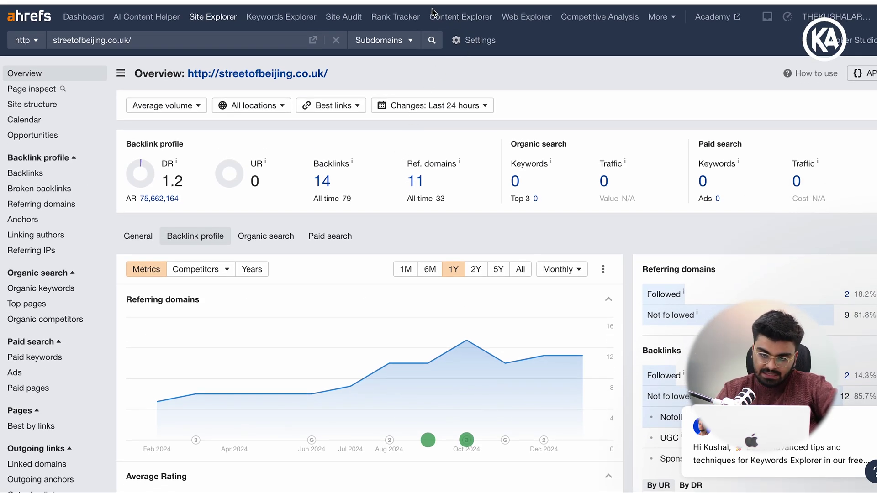
Review streetofbeijing.co.uk's organic traffic, keywords and pages over the last five years.
left_click(269, 236)
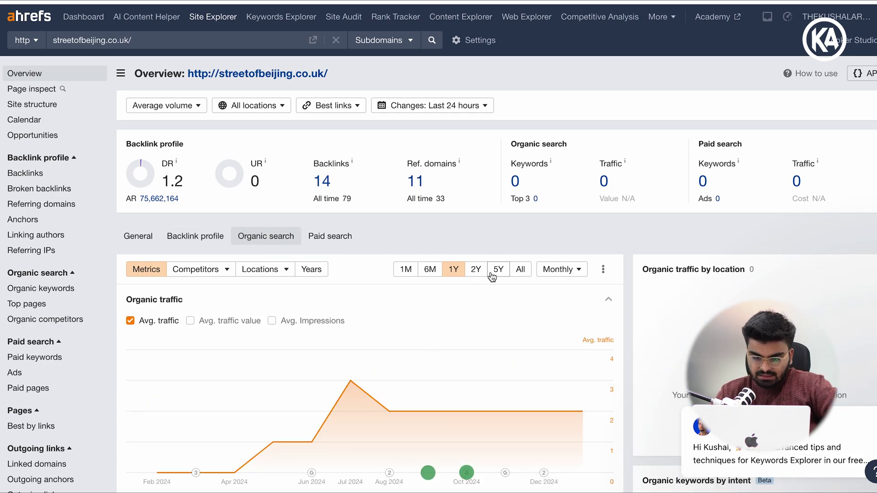
left_click(477, 269)
left_click(499, 270)
scroll(499, 274, "down", 5)
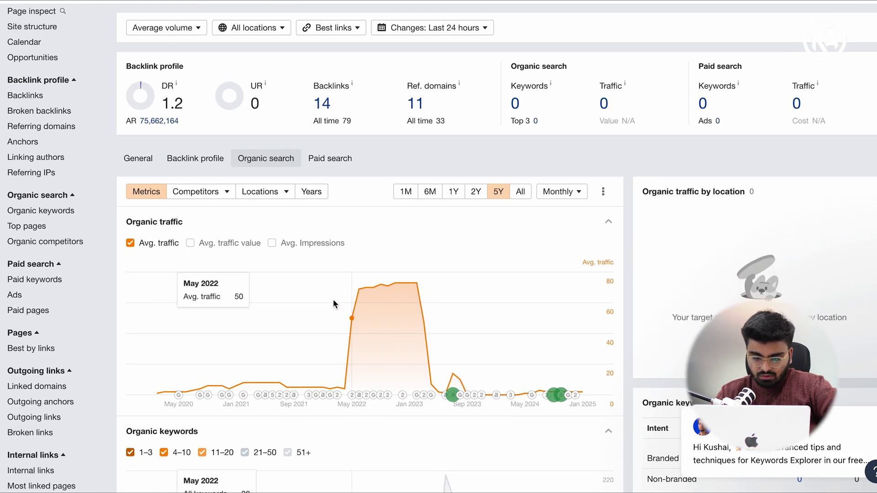
scroll(401, 310, "down", 20)
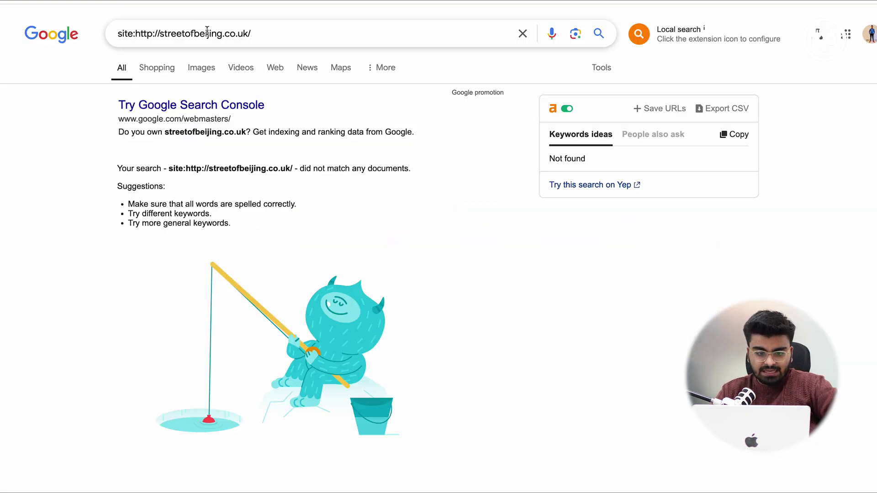
double_click(137, 34)
key("BackSpace")
key("Delete")
key("Delete")
key("Delete")
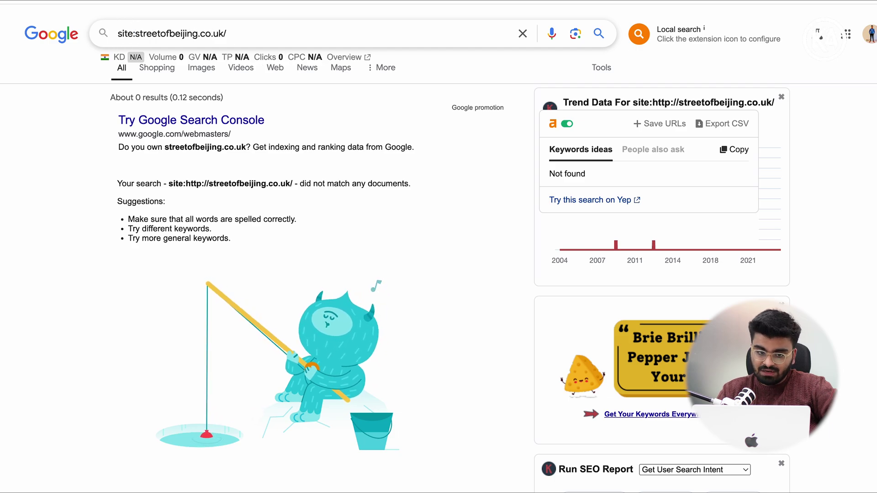
key("Return")
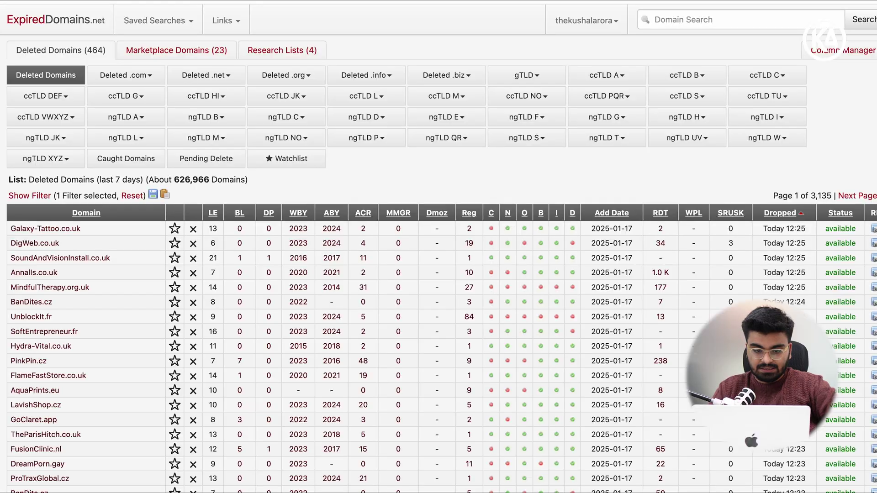
Switch to ExpiredDomains.net and go to the second page of the filtered deleted domains list.
scroll(346, 257, "down", 10)
scroll(346, 260, "up", 15)
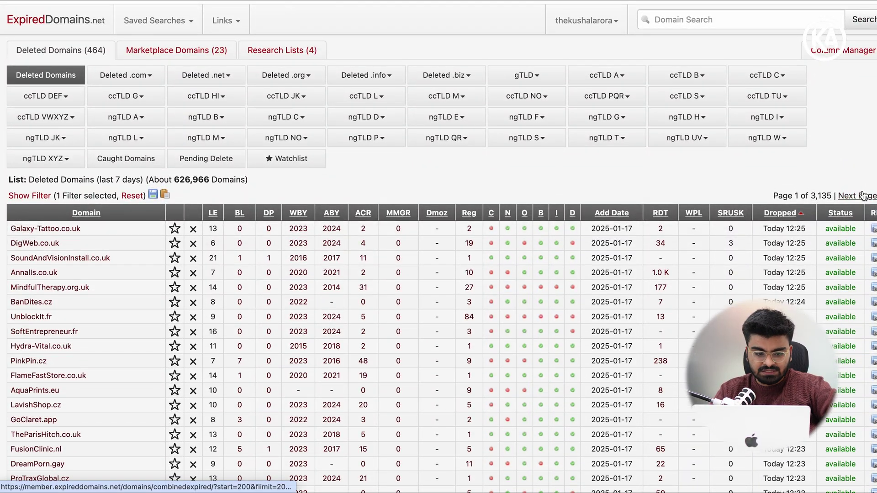
left_click(862, 196)
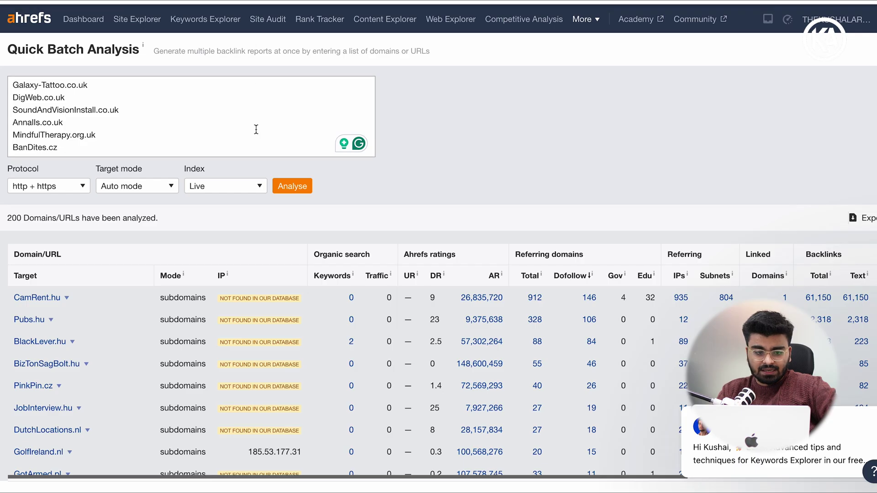
Replace the domains in Ahrefs Quick Batch Analysis with the newly copied list, analyse them, and sort by dofollow referring domains in descending order.
key("ctrl+a")
left_click(242, 128)
key("ctrl+a")
key("BackSpace")
key("ctrl+v")
key("ctrl+a")
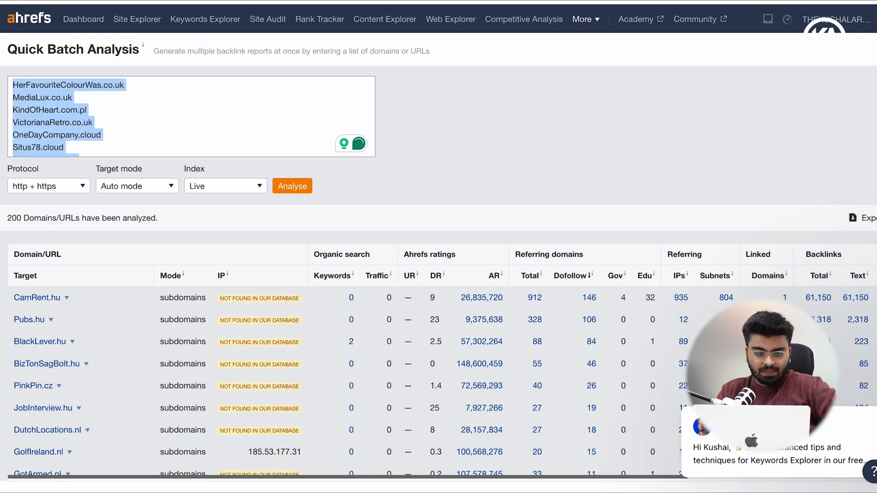
left_click(282, 185)
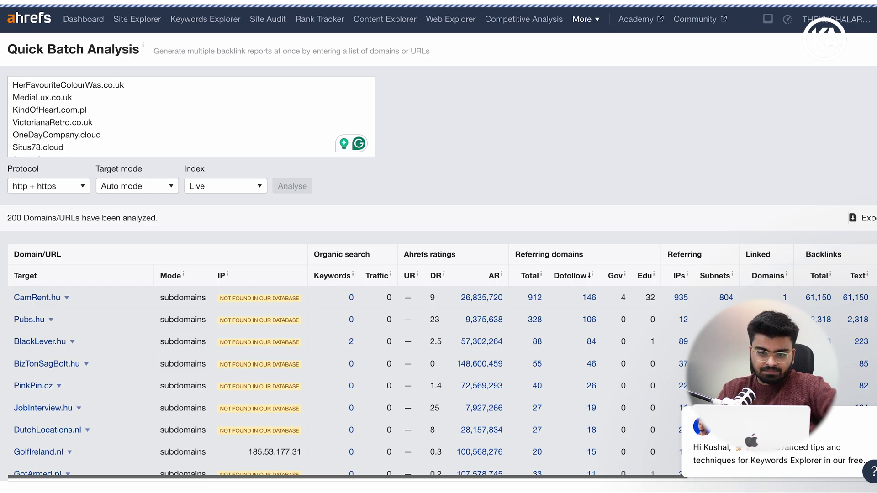
left_click(561, 277)
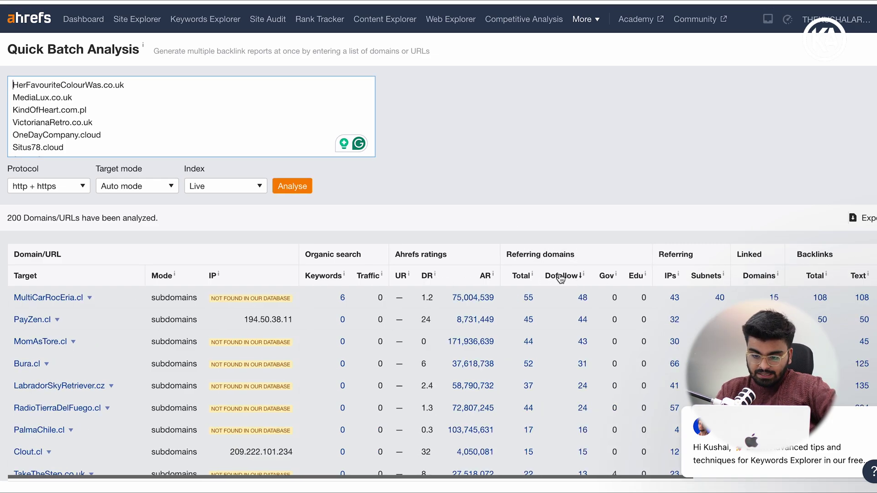
Look through the batch results and open the dofollow referring domains of Specially4Cats.co.uk.
scroll(561, 279, "down", 1)
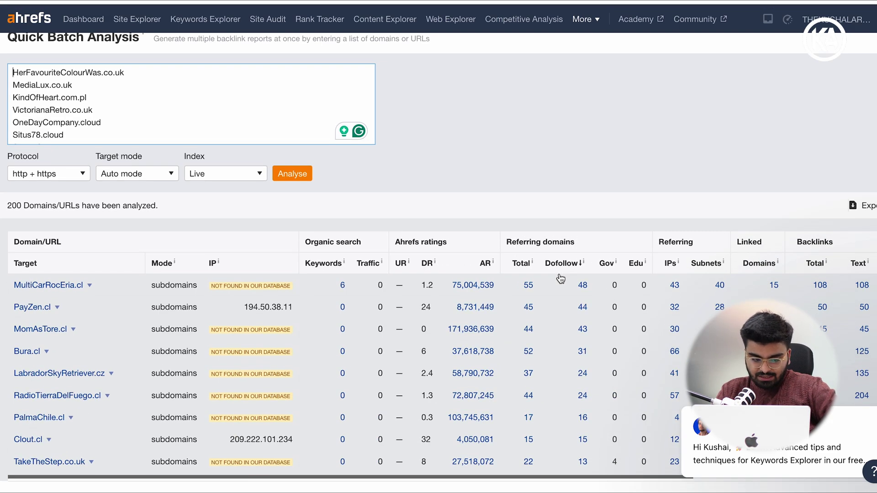
scroll(561, 278, "down", 2)
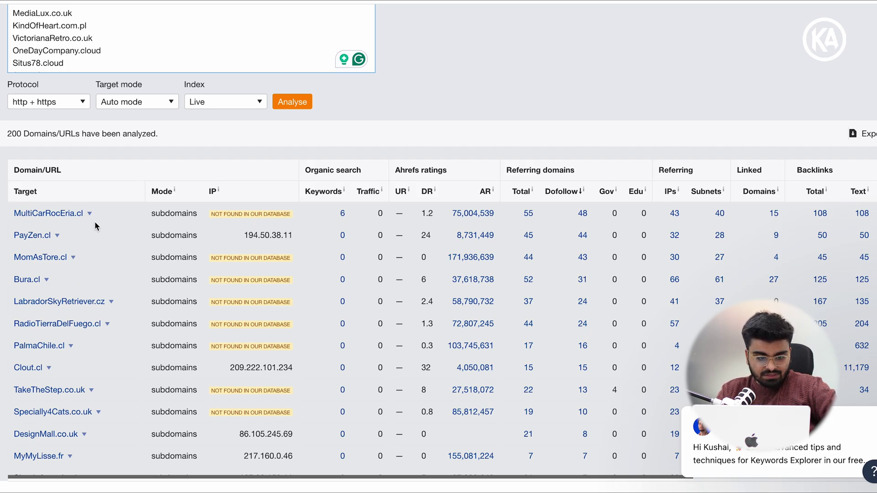
scroll(95, 221, "down", 4)
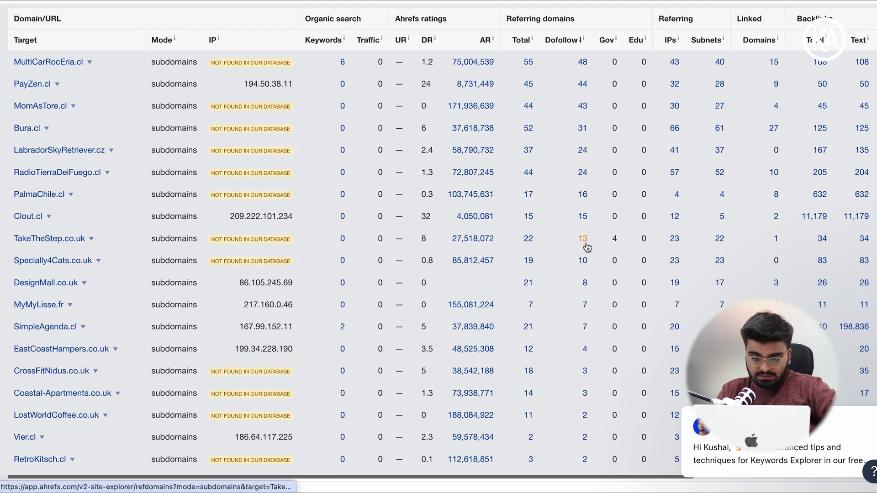
left_click(583, 261)
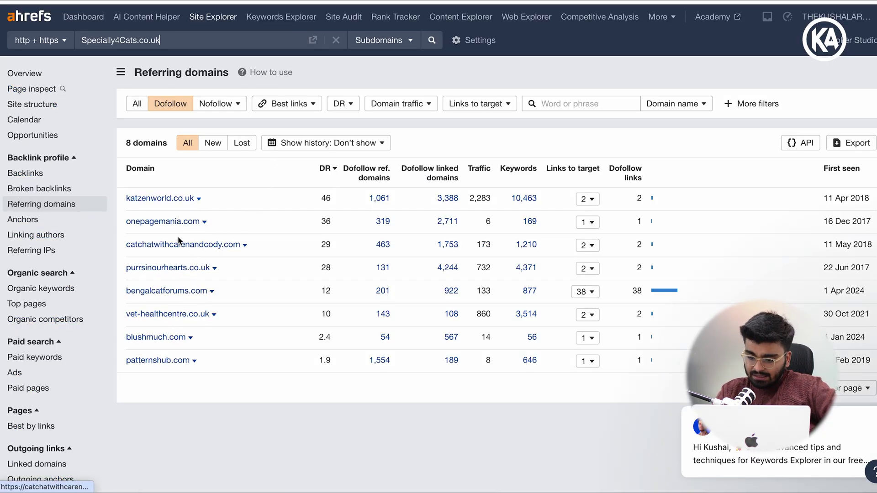
Open the overview of specially4cats.co.uk and review its organic traffic, keywords and pages over five years.
left_click(47, 78)
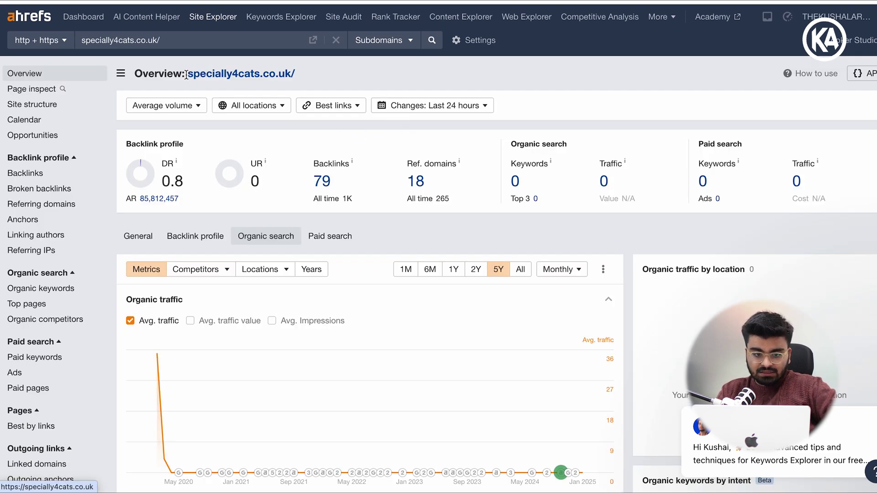
scroll(310, 237, "down", 10)
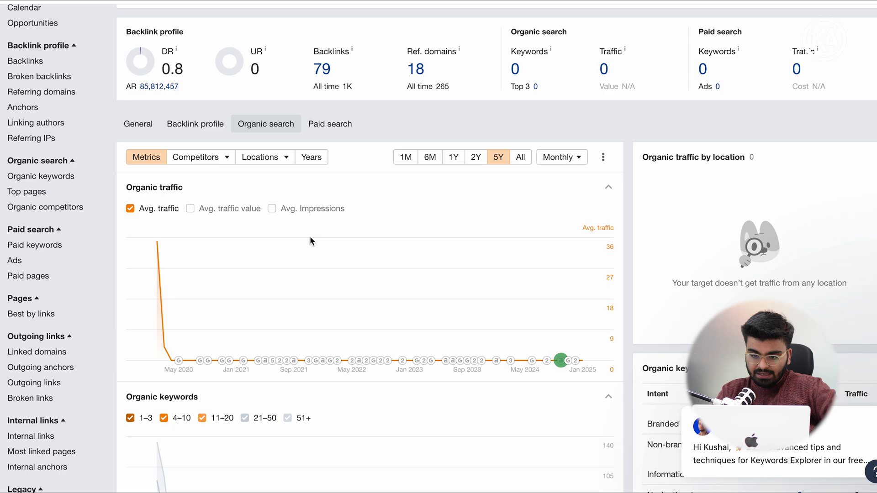
scroll(310, 237, "up", 10)
left_click(475, 270)
left_click(498, 269)
scroll(154, 108, "down", 10)
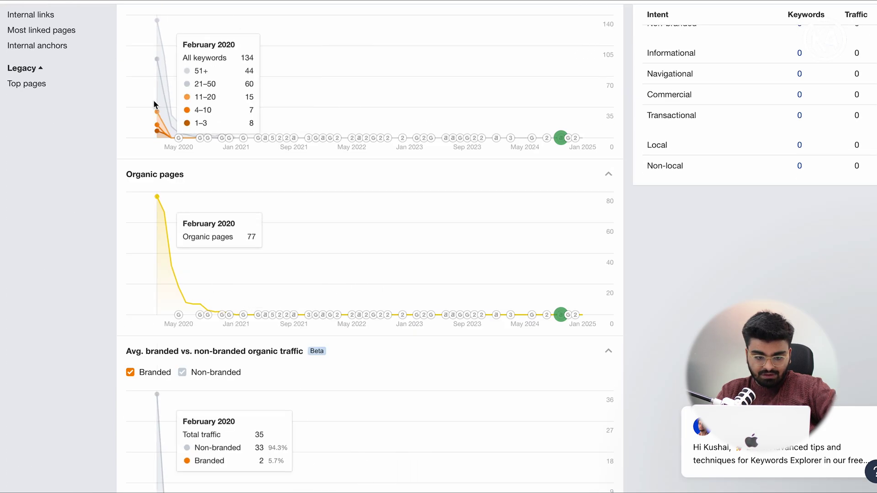
scroll(167, 130, "down", 15)
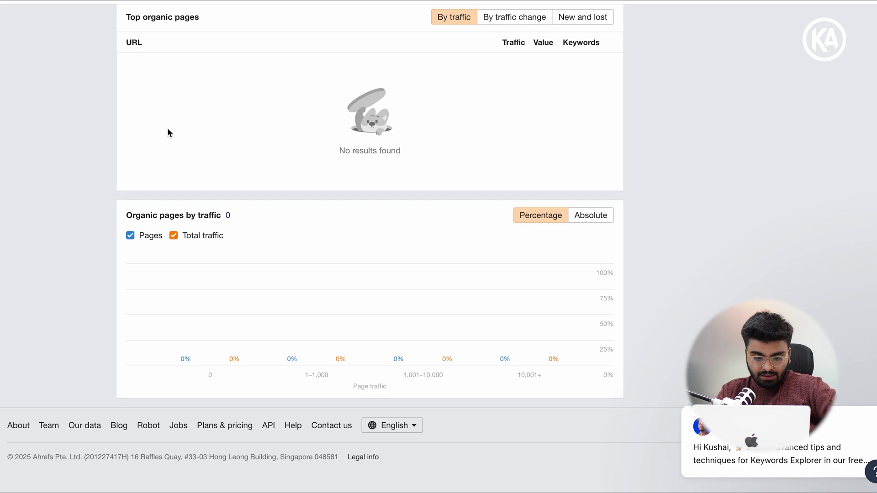
Review the backlink profile of specially4cats.co.uk down to its top anchors.
scroll(167, 130, "up", 15)
left_click(196, 233)
scroll(197, 244, "down", 15)
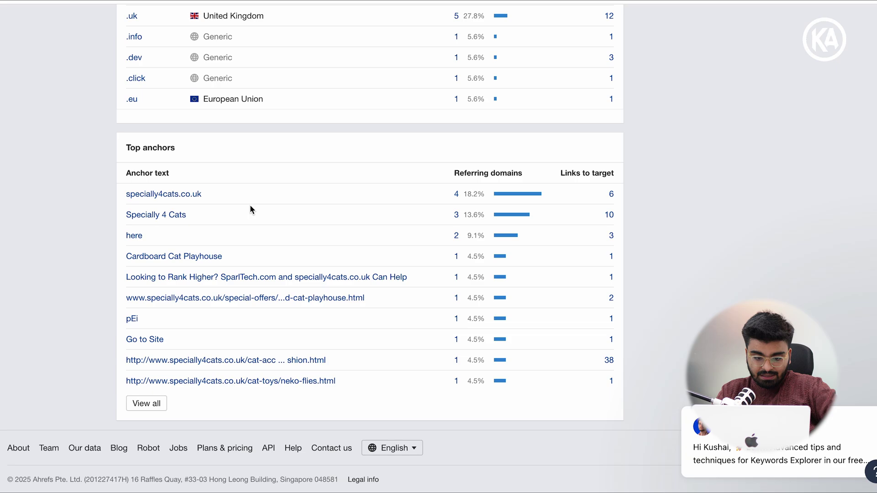
left_click(134, 197)
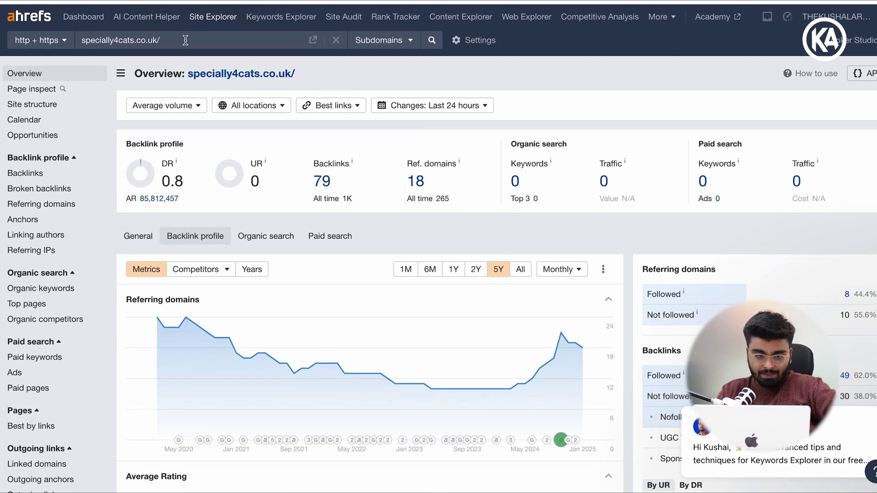
Copy the specially4cats.co.uk address, check its indexed pages with a Google site: search, and close the results.
triple_click(184, 40)
key("super+c")
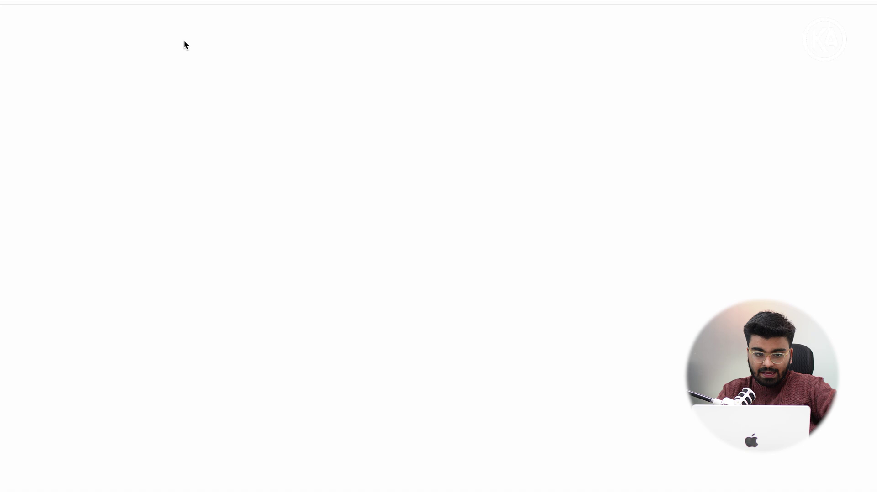
left_click_drag(112, 210, 437, 219)
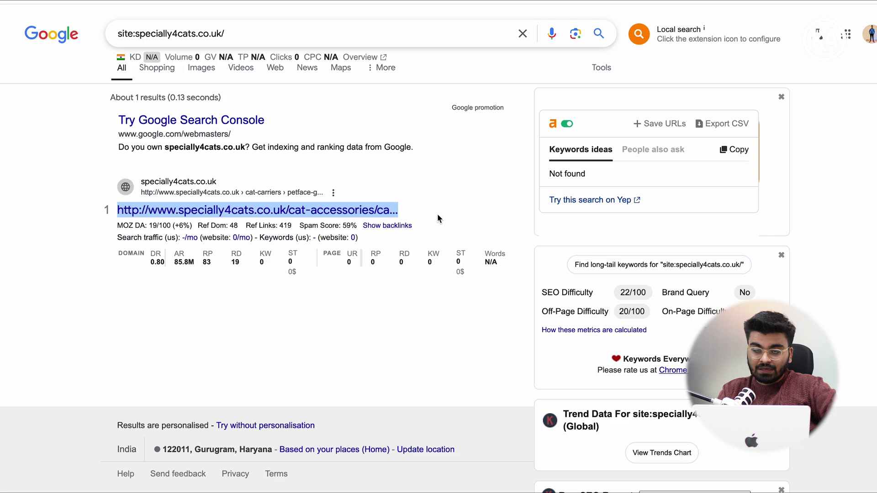
key("ctrl+w")
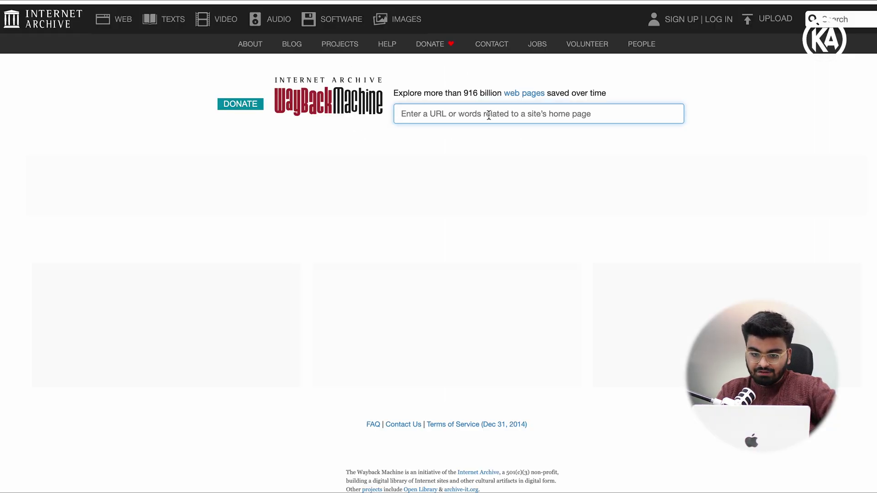
Look up specially4cats.co.uk in the Wayback Machine and check its capture calendars for 2012, 2019 and 2023.
key("super+v")
key("Return")
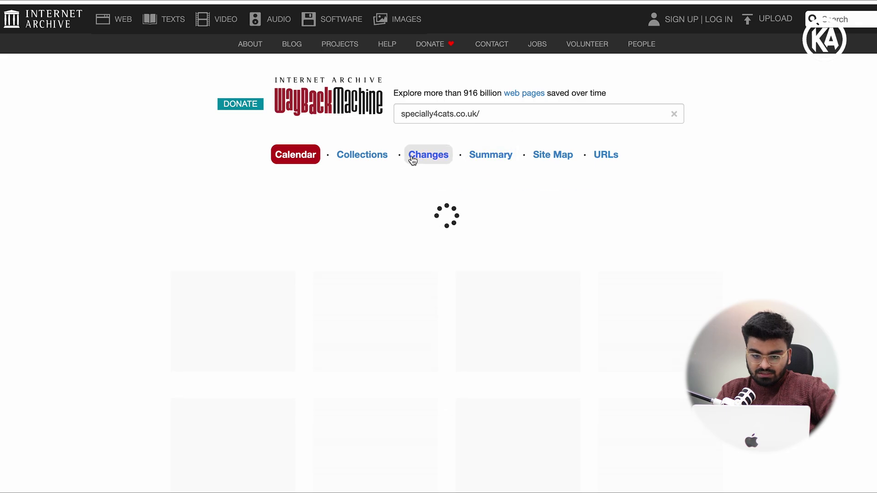
left_click(389, 235)
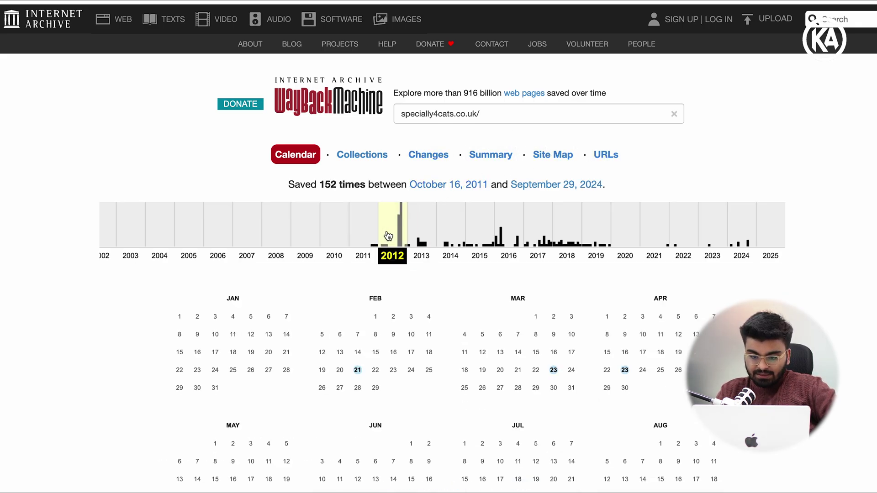
left_click(594, 237)
scroll(563, 338, "down", 8)
scroll(566, 310, "up", 10)
left_click(704, 231)
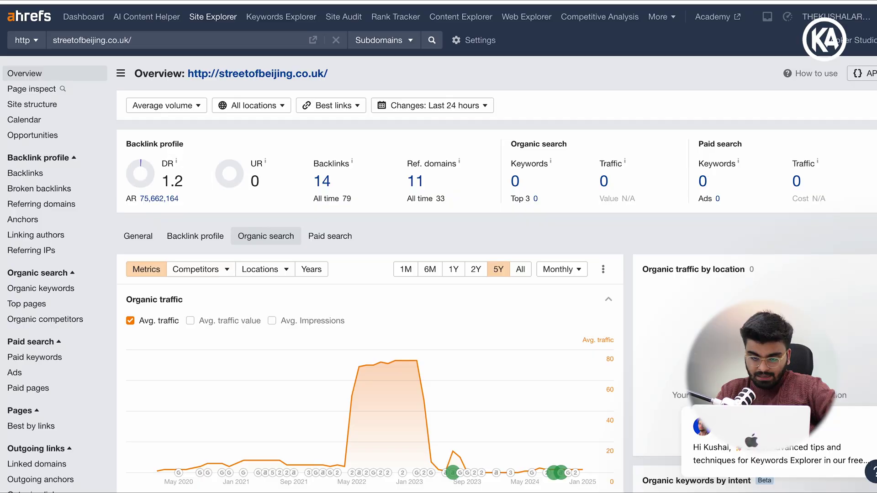
Return to the Ahrefs overview of streetofbeijing.co.uk and re-examine its organic search history.
scroll(450, 242, "down", 3)
scroll(437, 284, "up", 3)
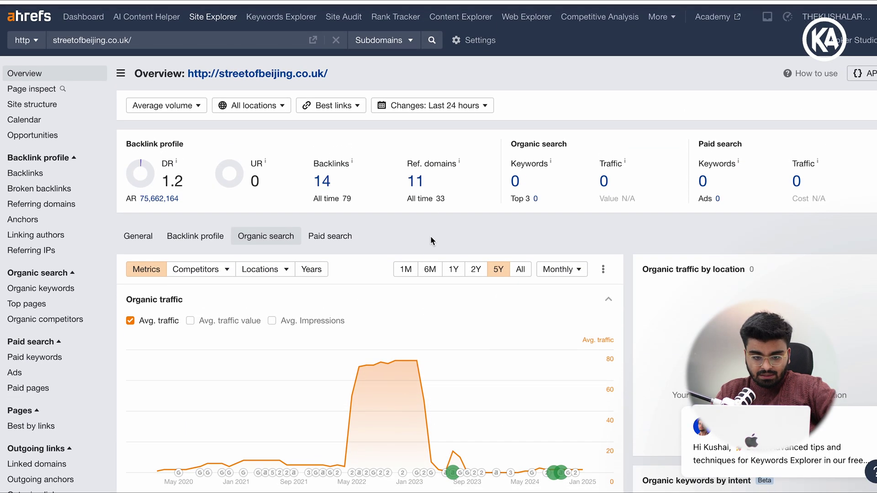
scroll(169, 255, "down", 4)
scroll(280, 337, "down", 2)
scroll(545, 337, "down", 15)
scroll(486, 236, "up", 10)
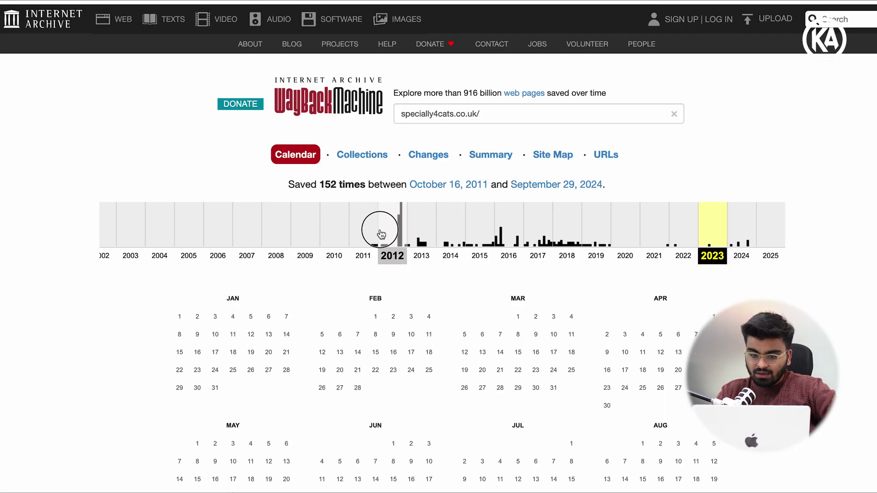
Go back to the Wayback Machine's 2012 calendar for specially4cats.co.uk and open the 21 February snapshot.
left_click(385, 229)
scroll(620, 350, "down", 1)
mouse_move(359, 359)
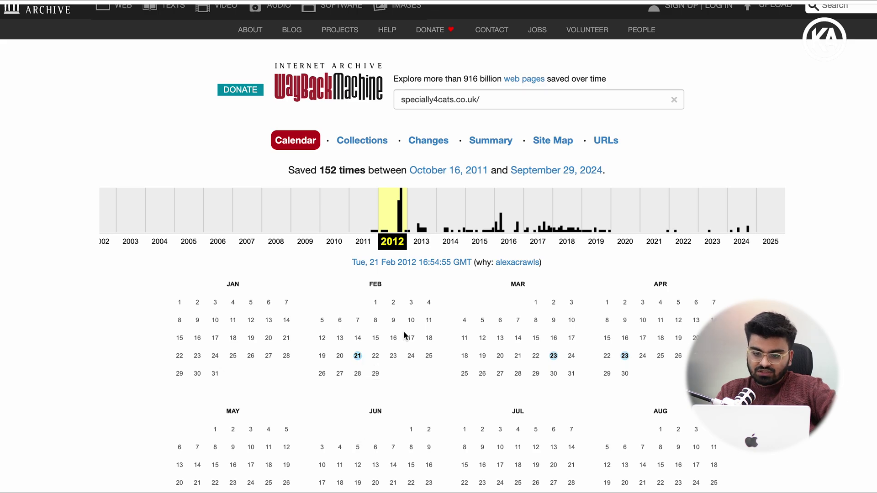
left_click(393, 262)
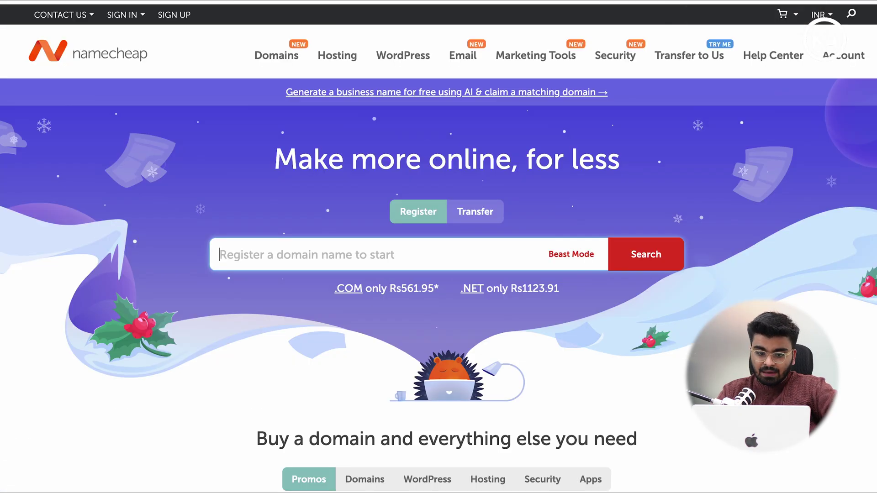
Search Namecheap for specially4cats.co.uk to check its availability, removing the trailing slash from the query.
mouse_move(526, 57)
left_click(220, 254)
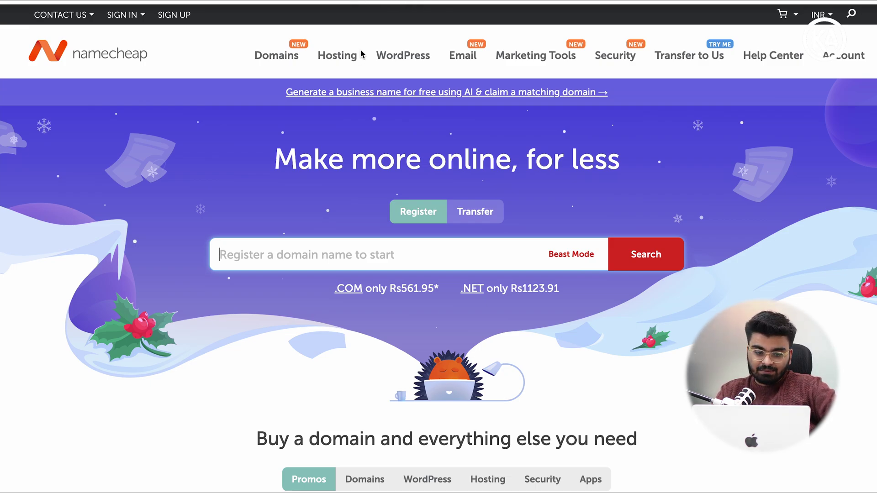
key("super+v")
key("Return")
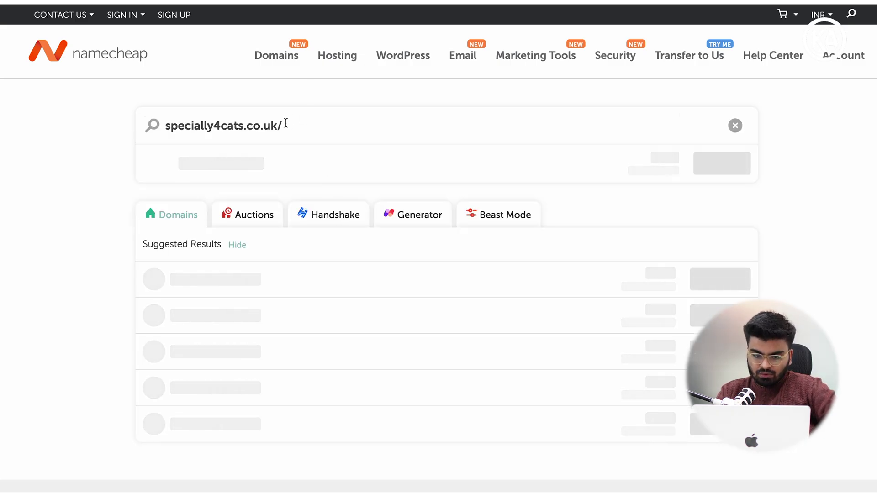
key("BackSpace")
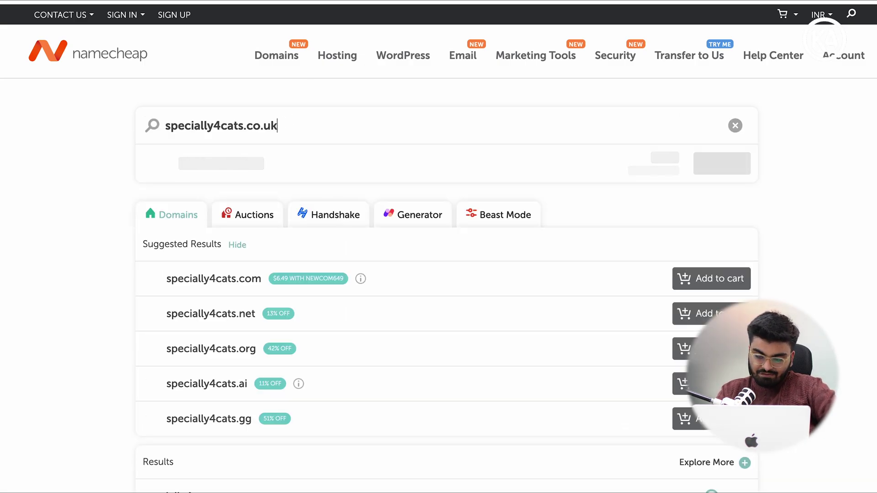